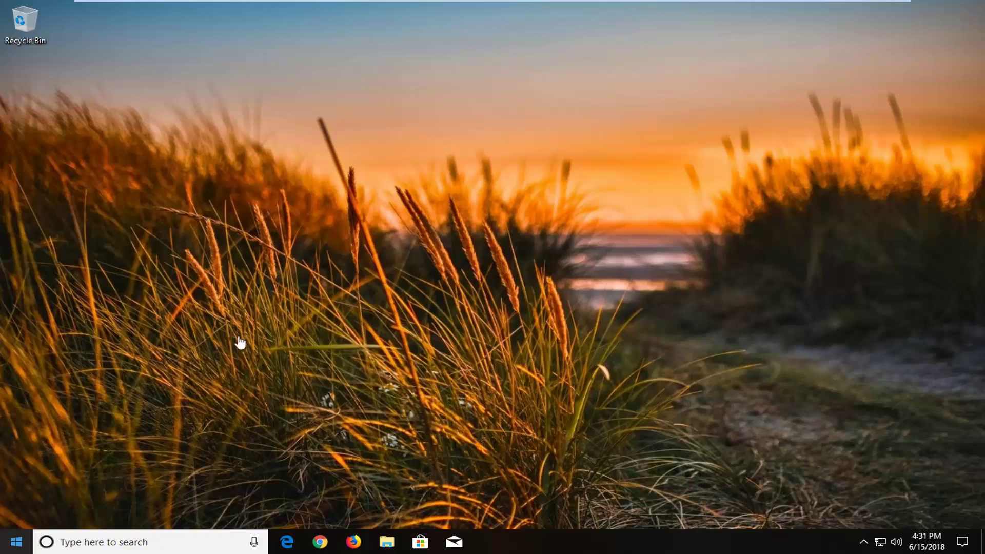
# Step: Open Notepad from a search for "notepad" and snap its window to the left half of the desktop
pyautogui.click(24, 542)
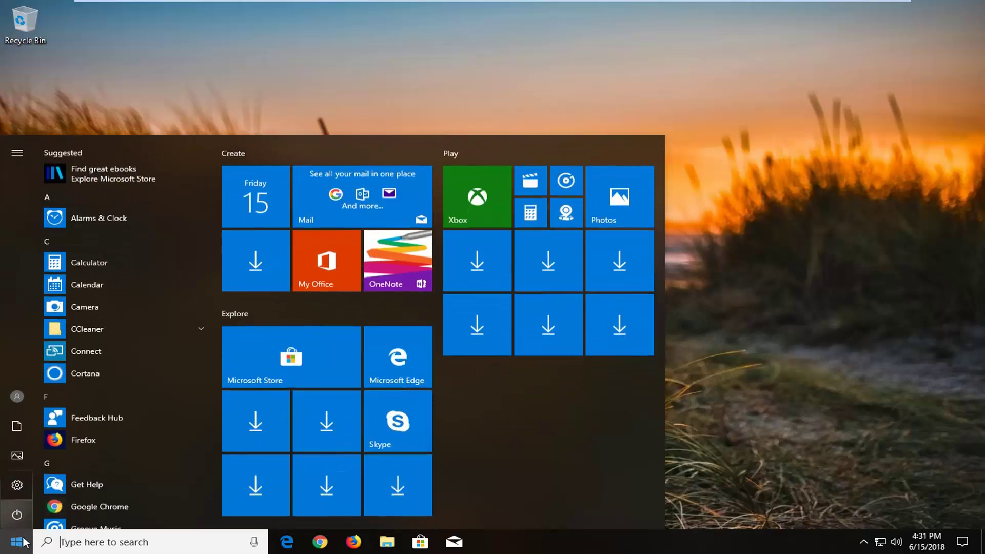
pyautogui.write('notep')
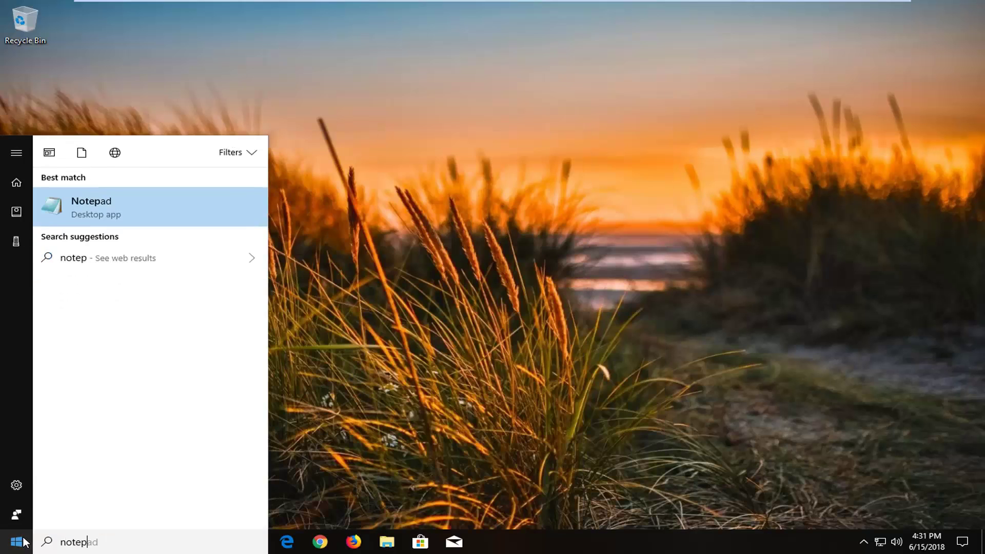
pyautogui.write('ad')
pyautogui.click(87, 219)
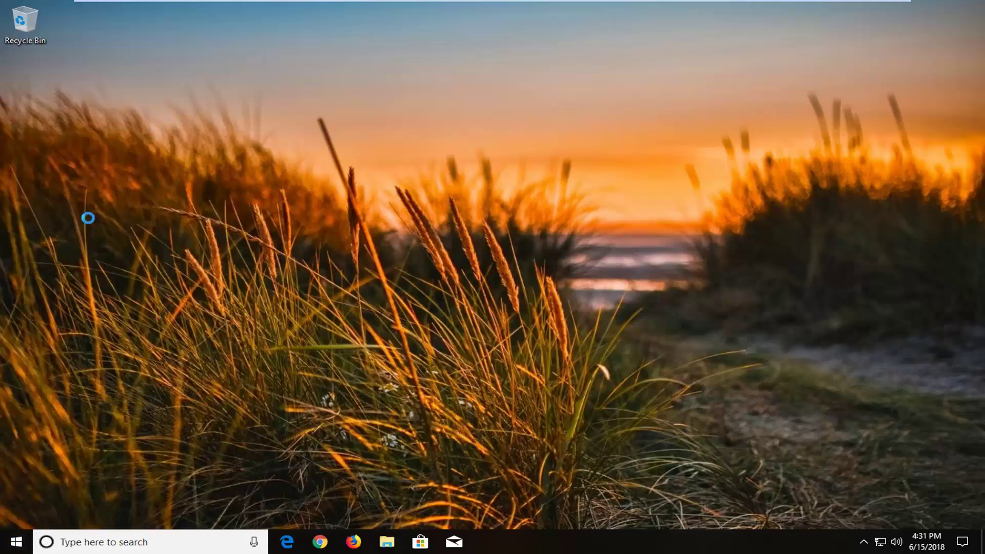
pyautogui.moveTo(352, 26); pyautogui.dragTo(4, 129)
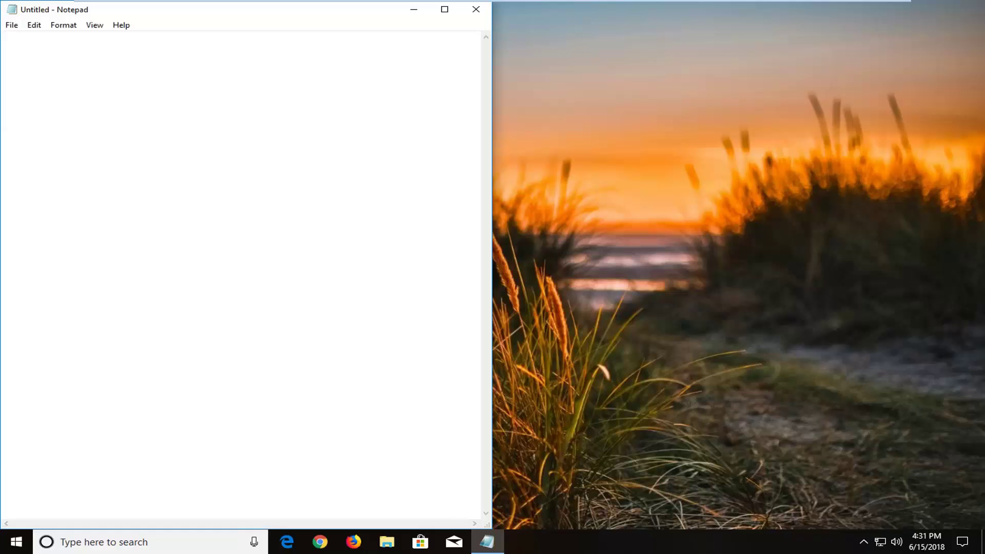
# Step: Open a second Notepad window and snap it to the right half of the desktop, beside the first
pyautogui.click(5, 546)
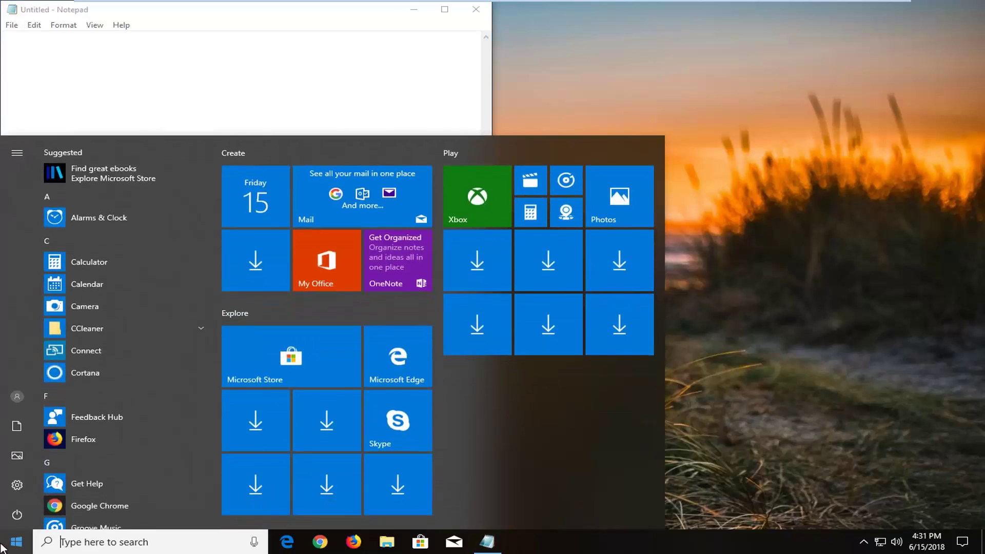
pyautogui.write('notepad')
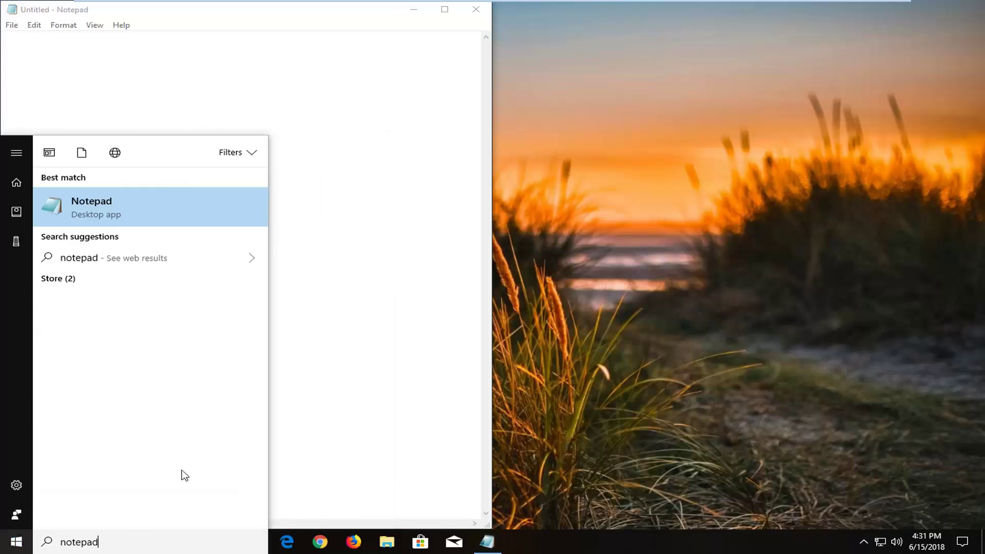
pyautogui.click(148, 213)
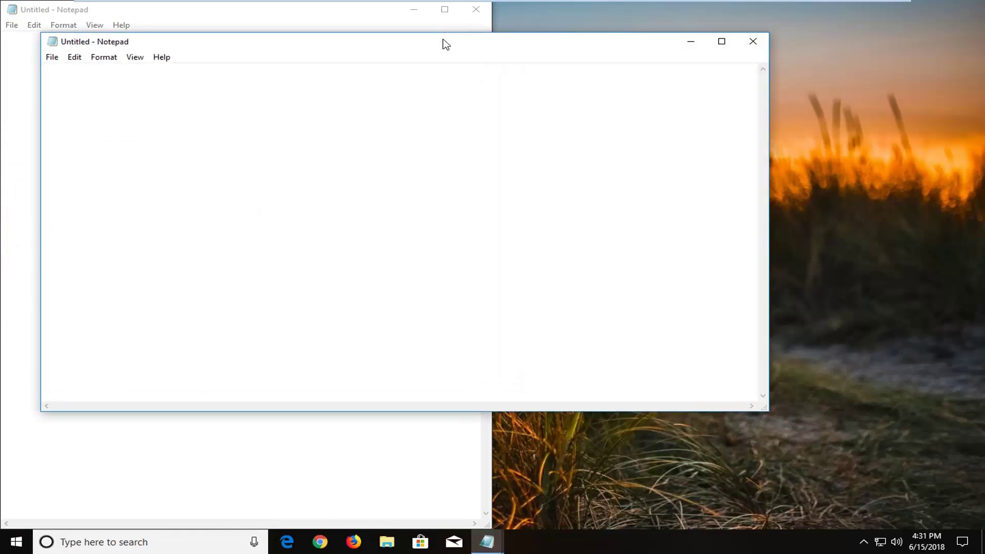
pyautogui.moveTo(442, 42); pyautogui.dragTo(983, 57)
# Step: Enter the text "This is text" in the first Notepad document and keep that document active
pyautogui.click(241, 266)
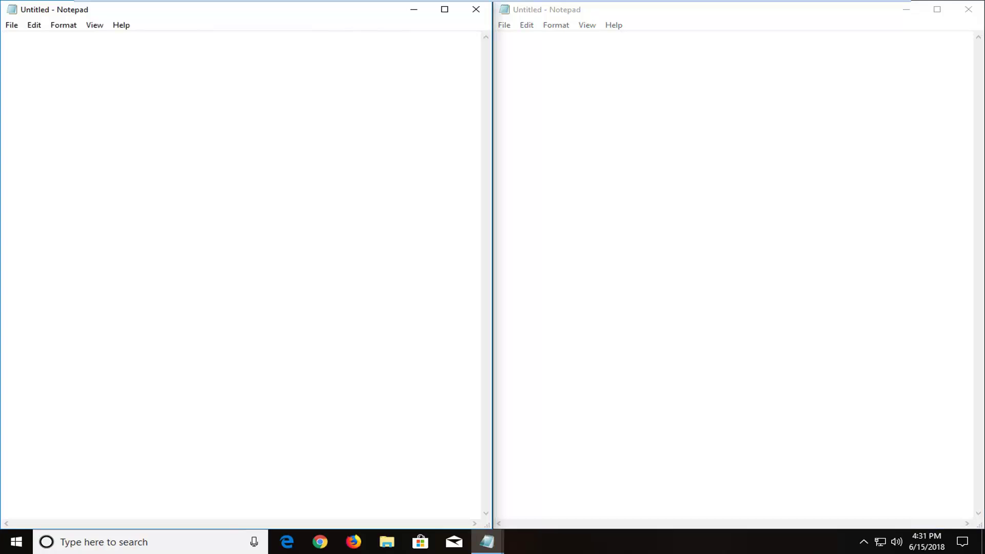
pyautogui.write('This is text')
pyautogui.click(58, 37)
pyautogui.hotkey('alt', 'Tab')
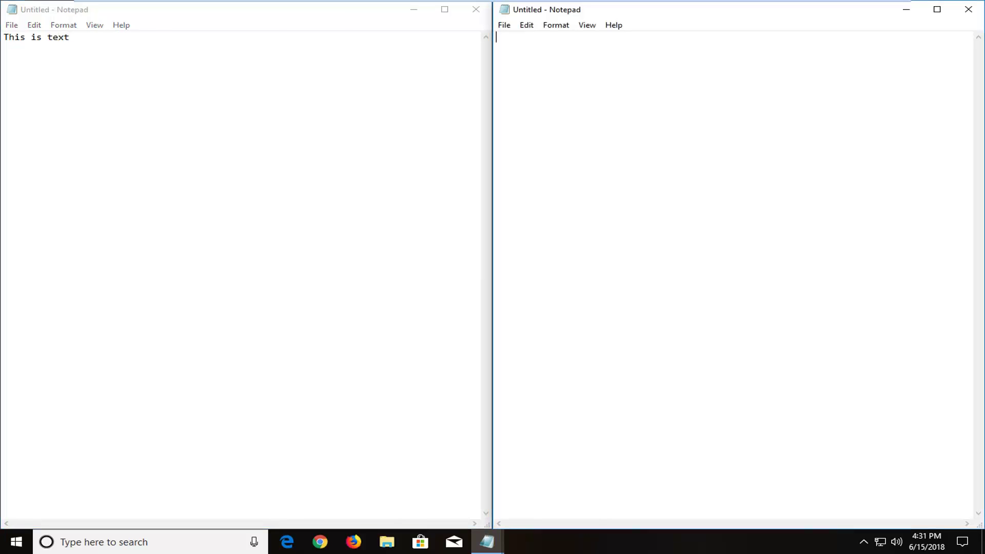
pyautogui.hotkey('alt', 'Tab')
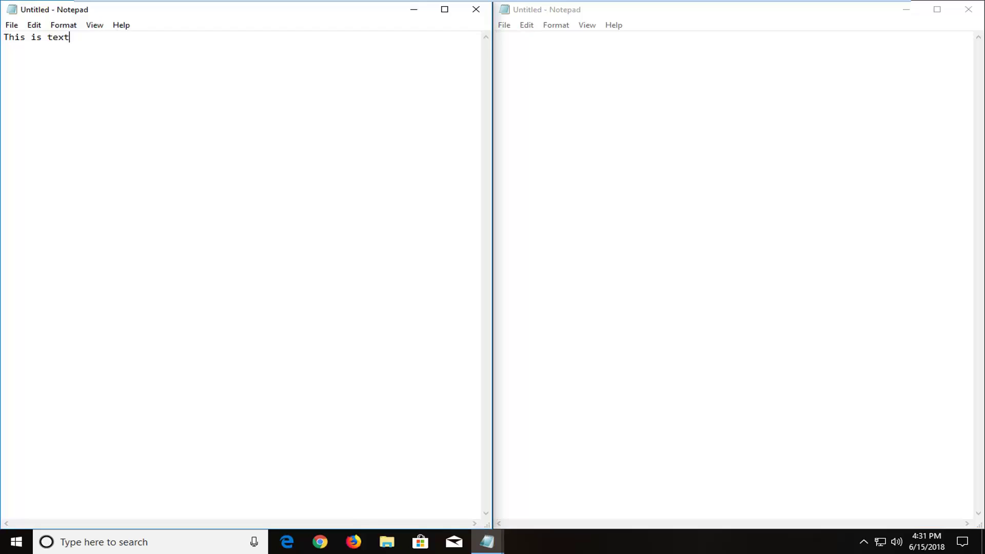
# Step: Select the whole line "This is text" in the first Notepad document and copy it
pyautogui.hotkey('shift', 'Left')
pyautogui.hotkey('shift', 'Left')
pyautogui.hotkey('shift', 'Left')
pyautogui.hotkey('shift', 'Left')
pyautogui.hotkey('shift', 'Left')
pyautogui.hotkey('shift', 'Left')
pyautogui.hotkey('shift', 'Left')
pyautogui.hotkey('shift', 'Left')
pyautogui.hotkey('shift', 'Left')
pyautogui.hotkey('shift', 'Left')
pyautogui.hotkey('shift', 'Left')
pyautogui.press('Right')
pyautogui.hotkey('shift', 'Left')
pyautogui.hotkey('shift', 'Left')
pyautogui.hotkey('shift', 'Left')
pyautogui.hotkey('shift', 'Left')
pyautogui.hotkey('shift', 'Left')
pyautogui.hotkey('shift', 'Left')
pyautogui.hotkey('shift', 'Left')
pyautogui.hotkey('shift', 'Left')
pyautogui.hotkey('shift', 'Left')
pyautogui.hotkey('shift', 'Left')
pyautogui.hotkey('shift', 'Left')
pyautogui.hotkey('shift', 'Left')
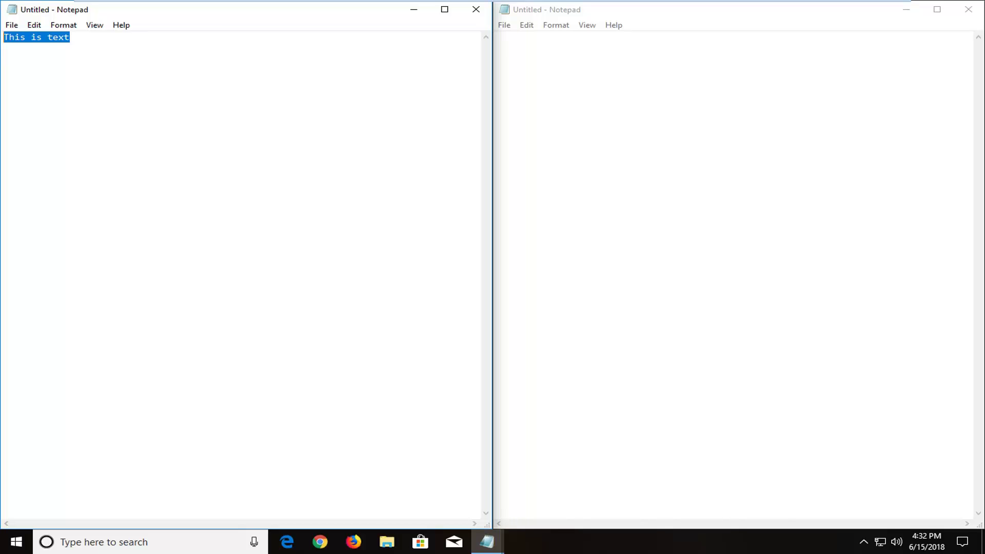
pyautogui.rightClick(34, 41)
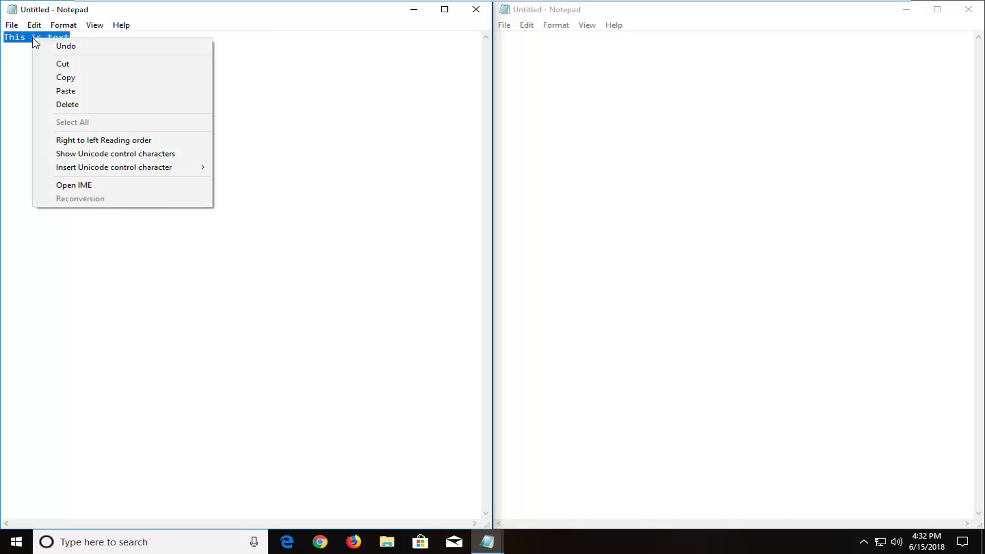
pyautogui.click(72, 82)
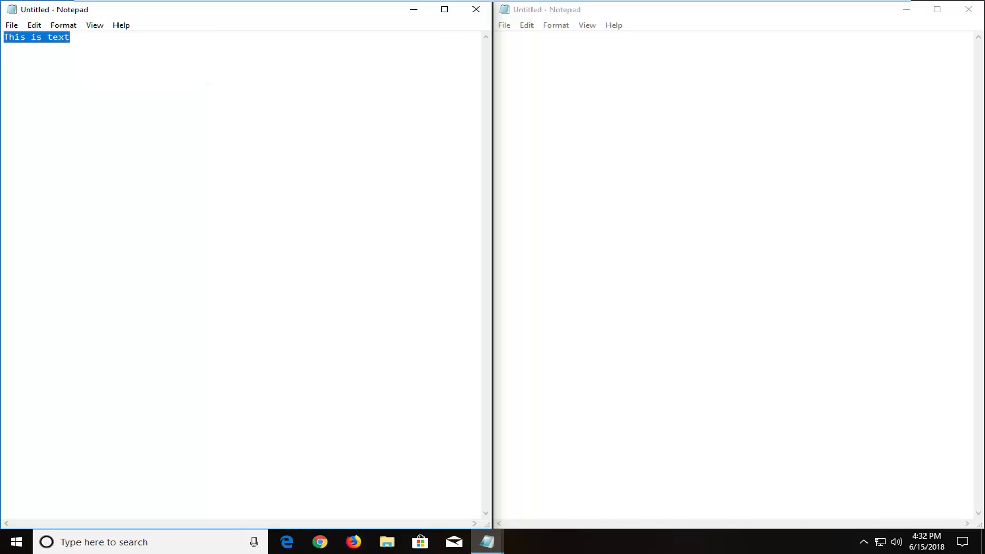
# Step: Paste the copied text into the empty second Notepad document
pyautogui.click(657, 31)
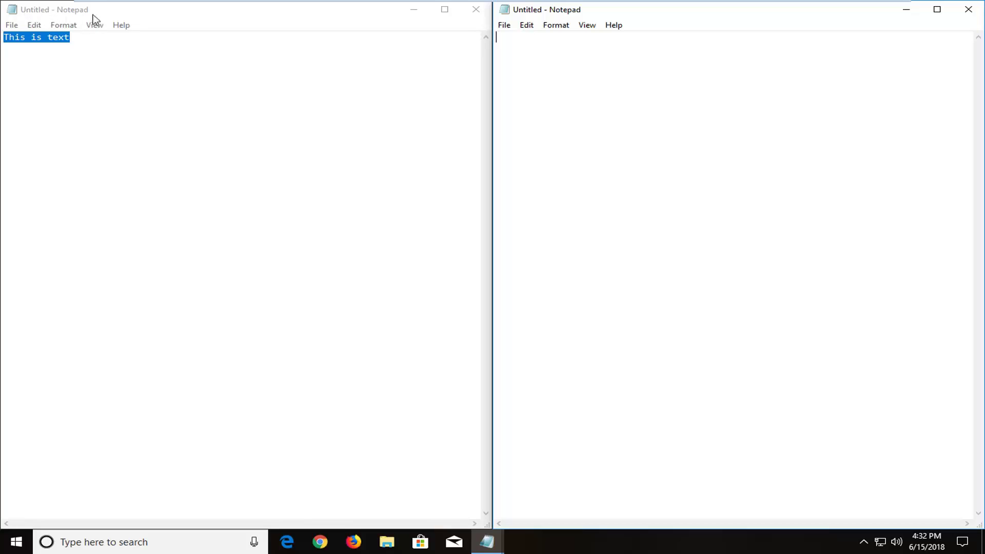
pyautogui.click(72, 37)
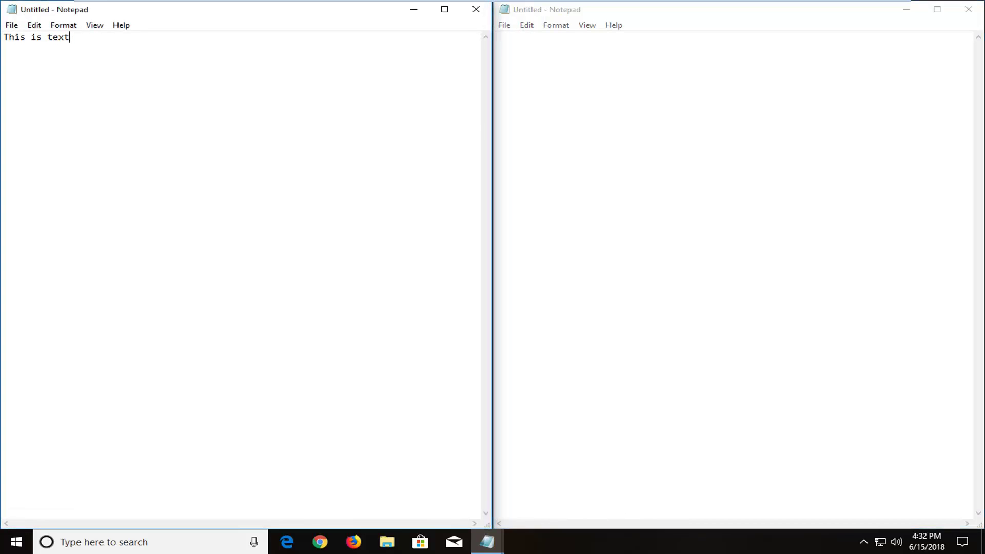
pyautogui.click(666, 26)
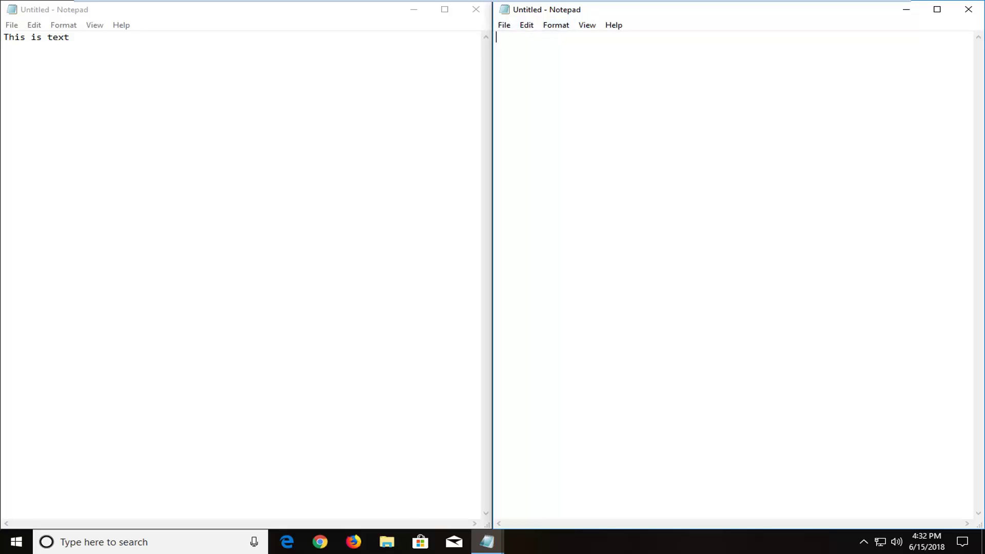
pyautogui.rightClick(514, 44)
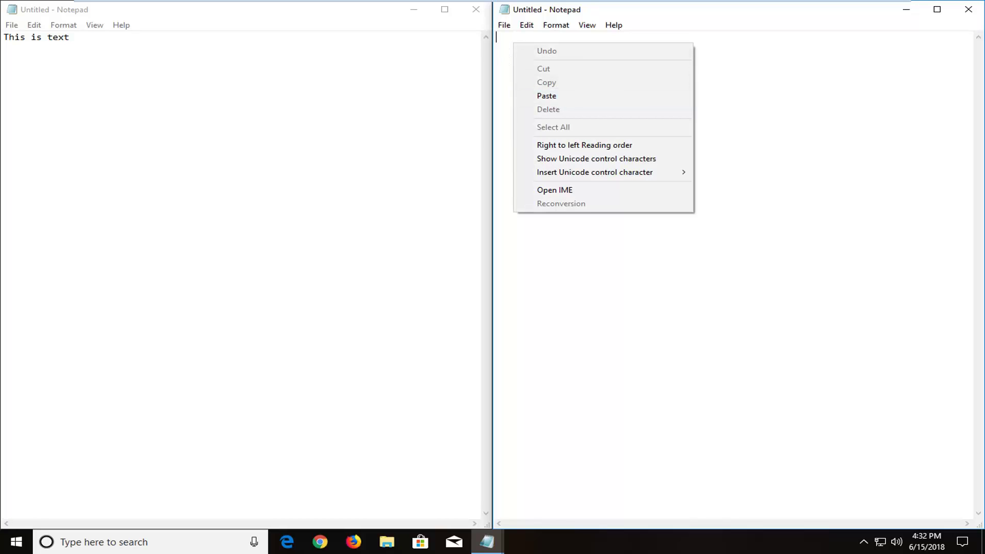
pyautogui.press('Escape')
pyautogui.rightClick(512, 44)
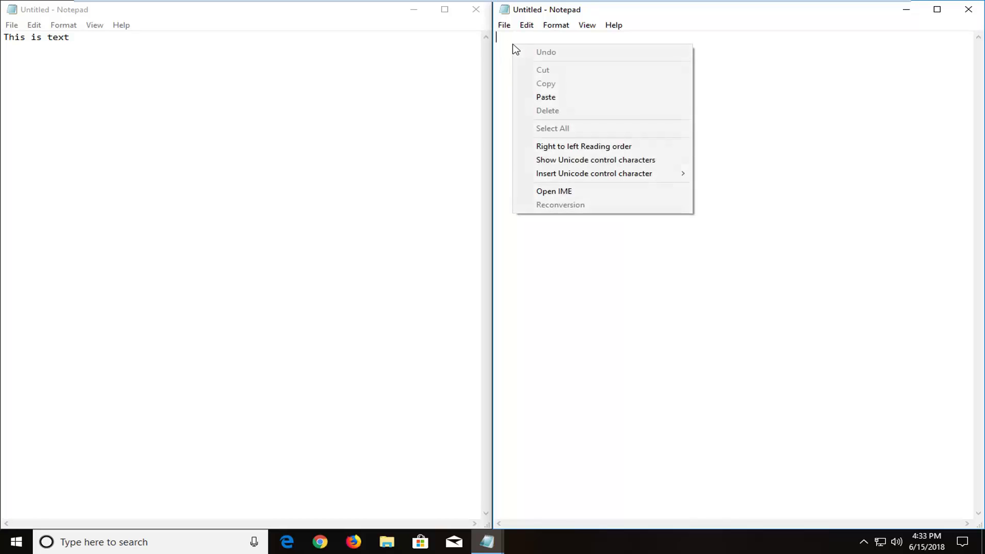
pyautogui.click(544, 98)
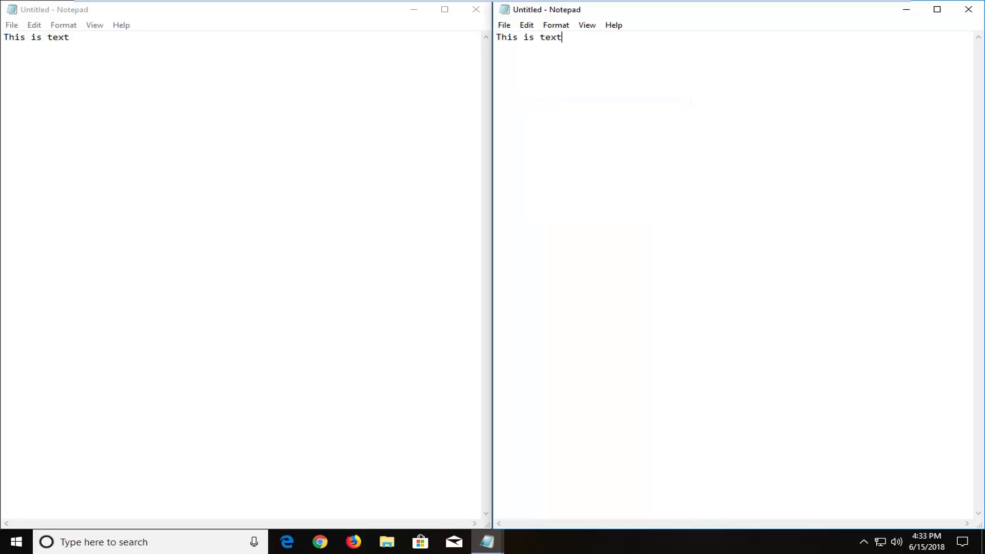
# Step: Delete all the text in the second Notepad document
pyautogui.hotkey('ctrl', 'a')
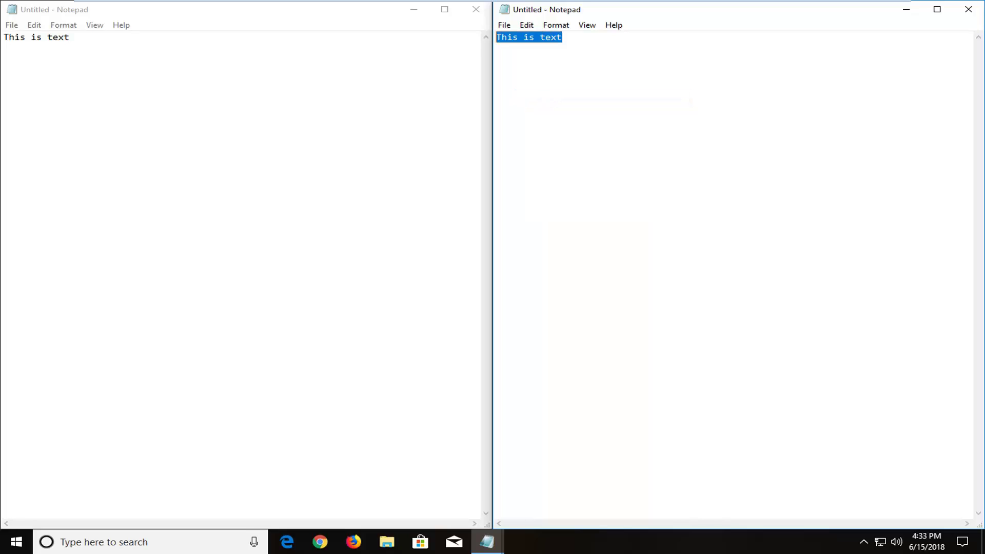
pyautogui.press('Delete')
# Step: Return to the first Notepad document and copy its entire "This is text" line again
pyautogui.click(69, 37)
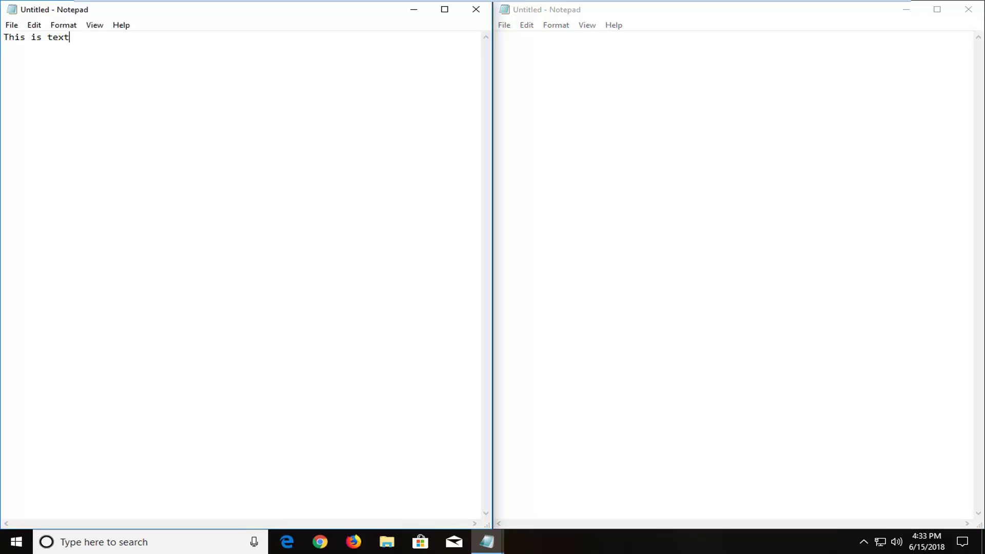
pyautogui.hotkey('shift', 'Left')
pyautogui.hotkey('shift', 'Left')
pyautogui.hotkey('shift', 'Left')
pyautogui.hotkey('shift', 'Left')
pyautogui.hotkey('shift', 'Left')
pyautogui.hotkey('shift', 'Left')
pyautogui.hotkey('shift', 'Left')
pyautogui.hotkey('shift', 'Left')
pyautogui.hotkey('shift', 'Left')
pyautogui.hotkey('shift', 'Left')
pyautogui.hotkey('shift', 'Left')
pyautogui.hotkey('shift', 'Left')
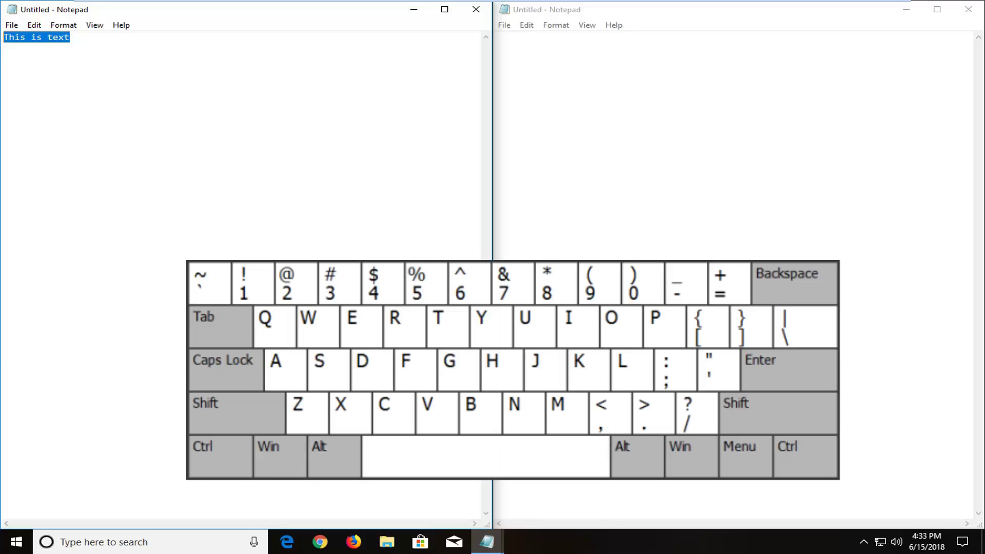
pyautogui.press('ctrl')
pyautogui.hotkey('ctrl', 'c')
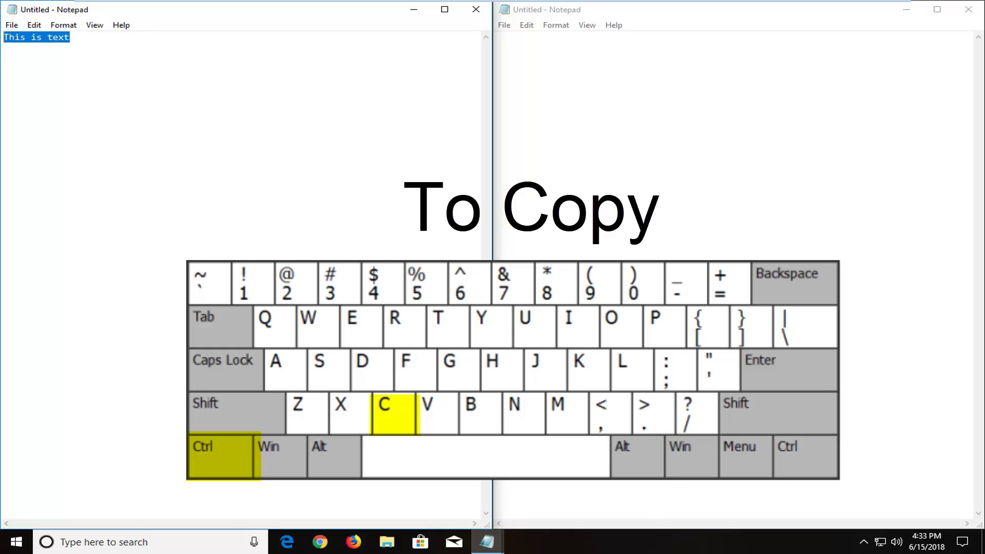
# Step: Paste the copied line into the second Notepad document and clear that document again
pyautogui.hotkey('alt', 'Tab')
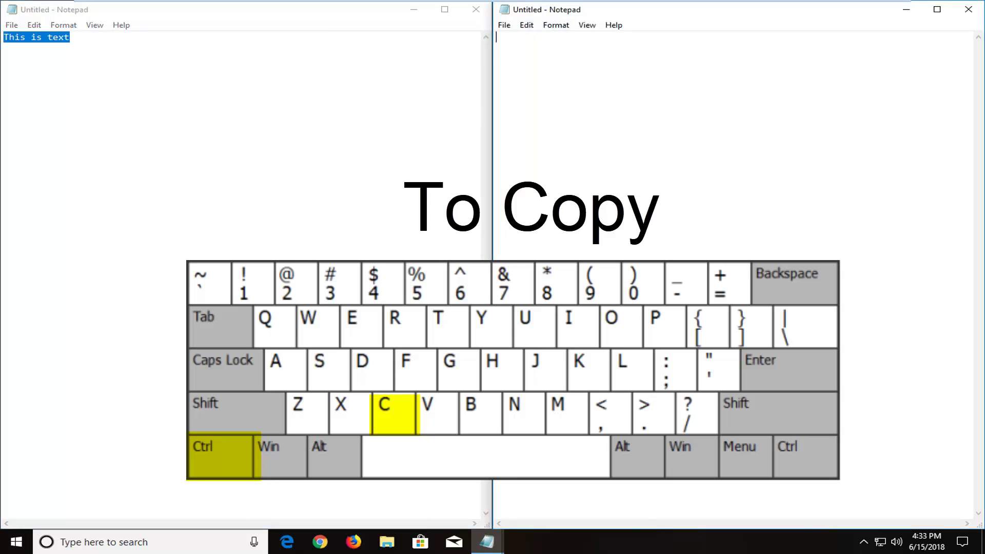
pyautogui.hotkey('ctrl', 'v')
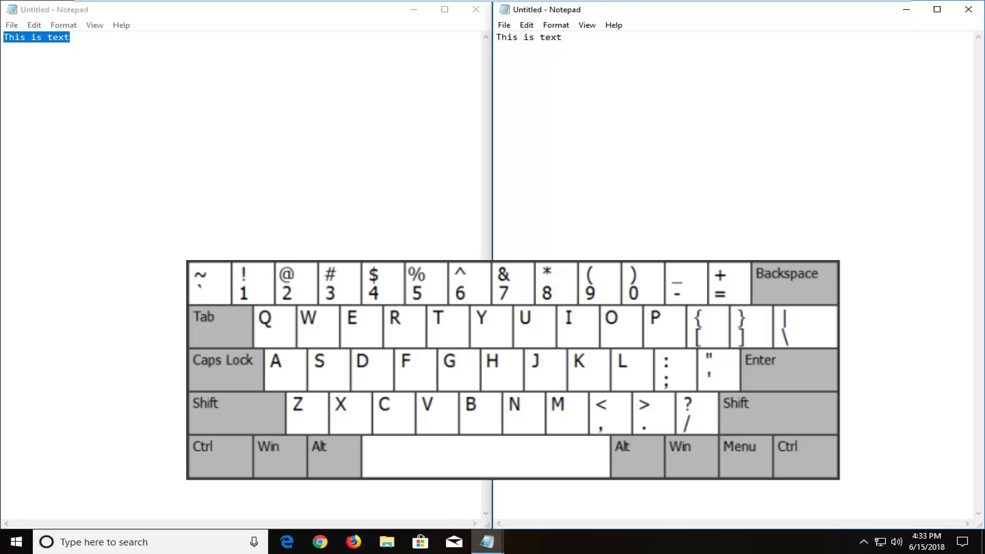
pyautogui.hotkey('ctrl', 'a')
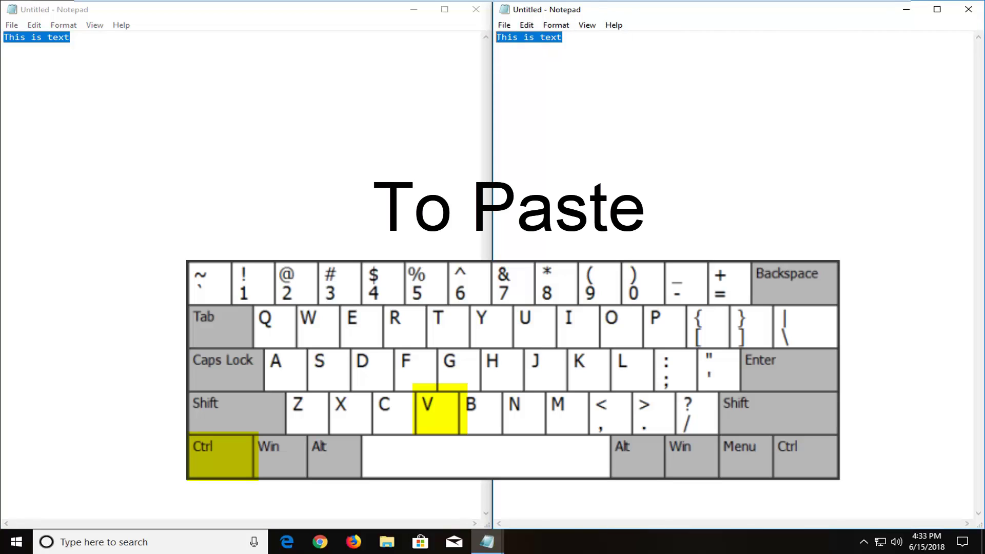
pyautogui.press('Delete')
pyautogui.hotkey('alt', 'Tab')
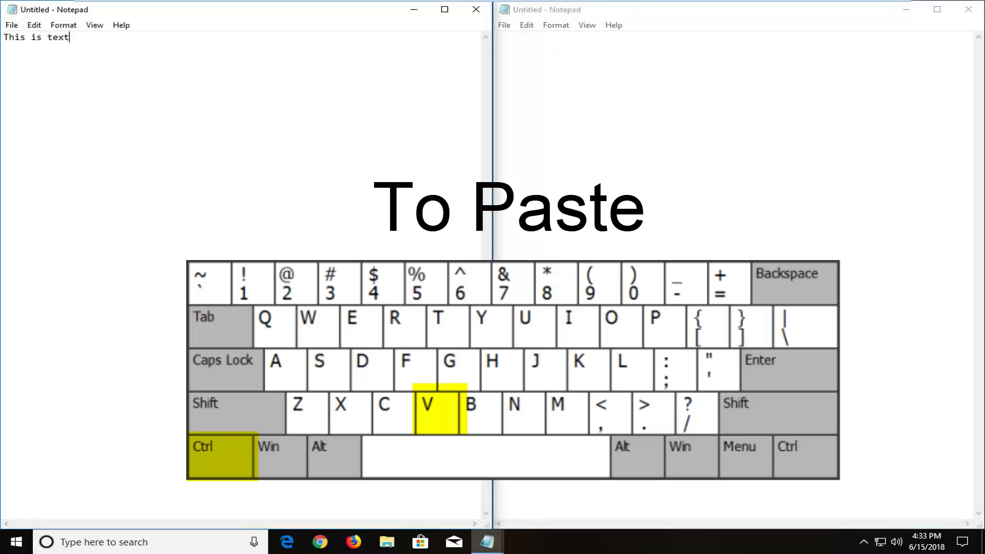
pyautogui.hotkey('alt', 'Tab')
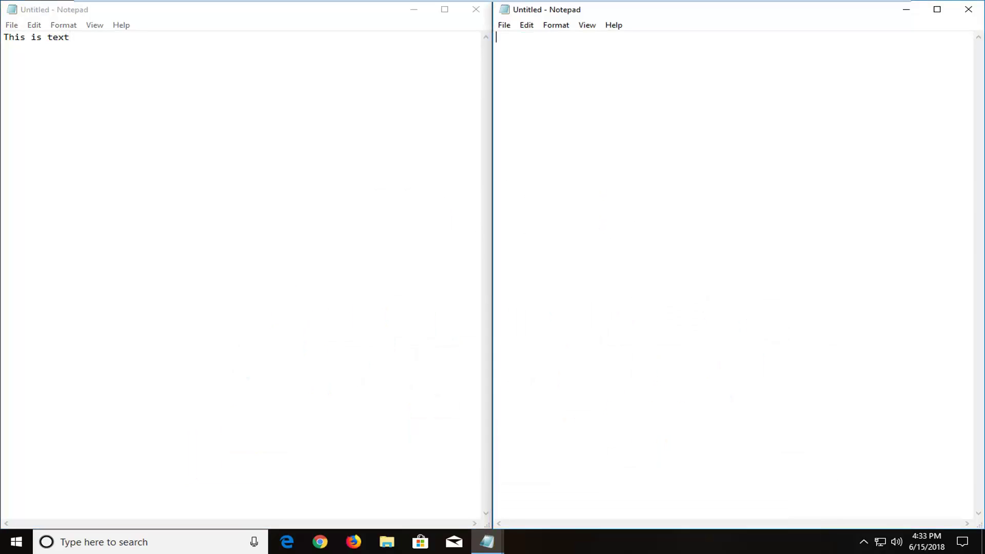
pyautogui.hotkey('alt', 'Tab')
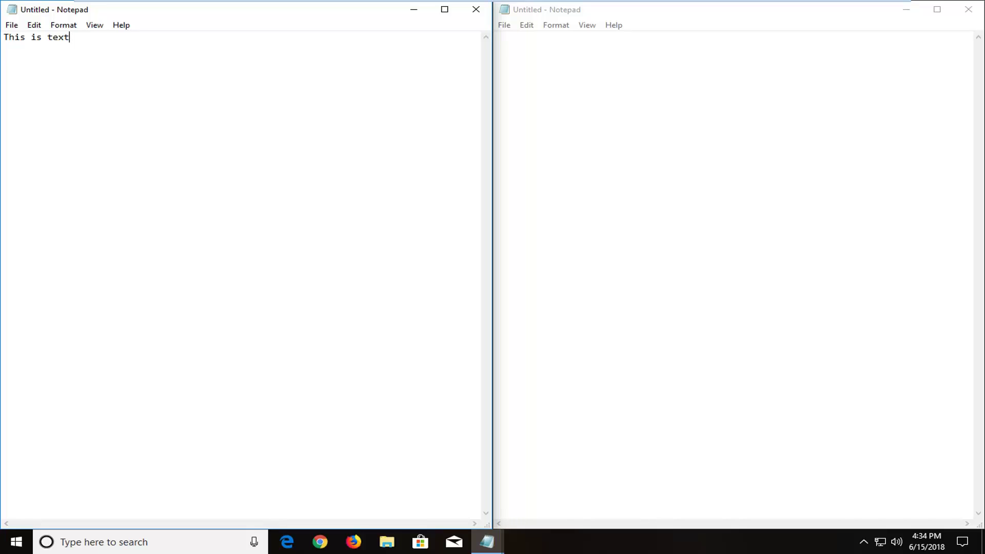
pyautogui.rightClick(560, 61)
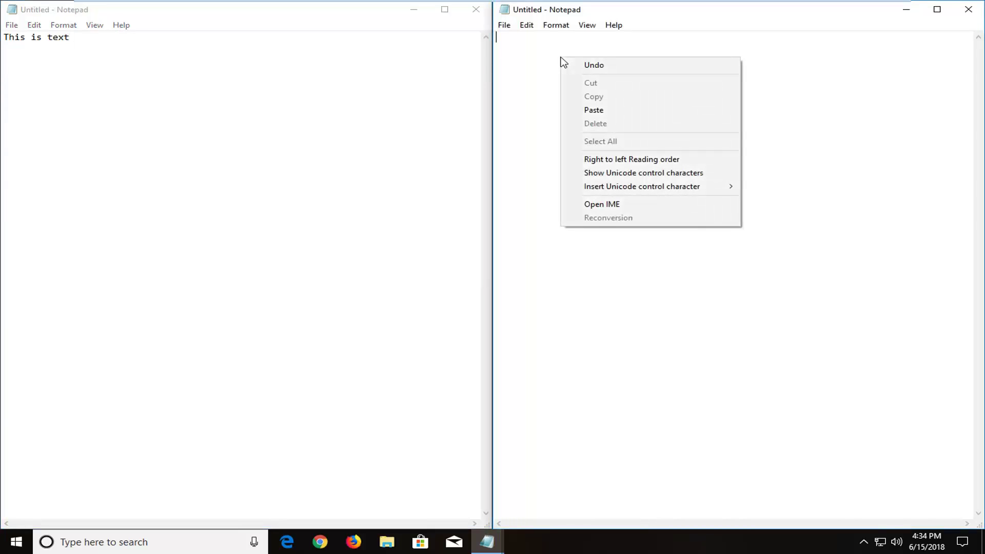
pyautogui.click(561, 115)
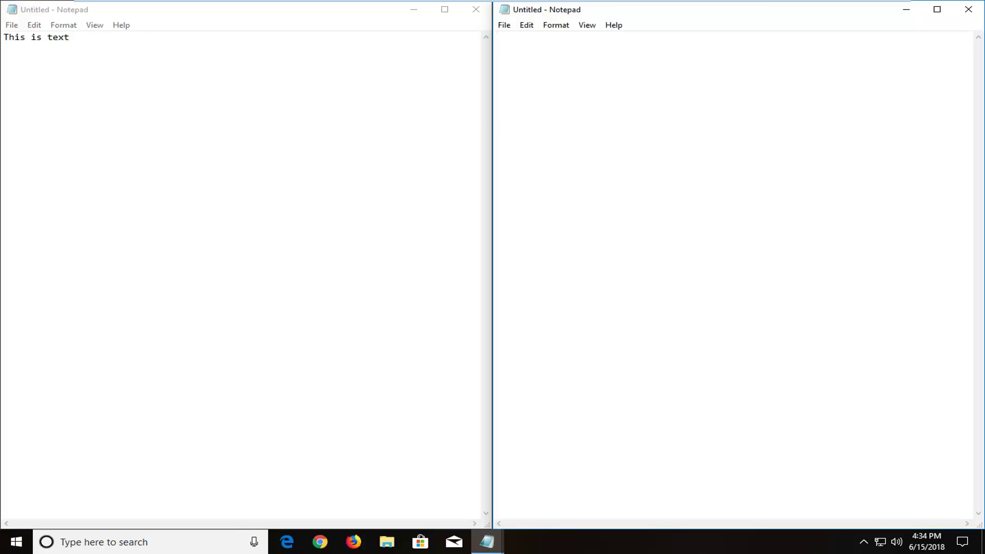
pyautogui.hotkey('alt', 'Tab')
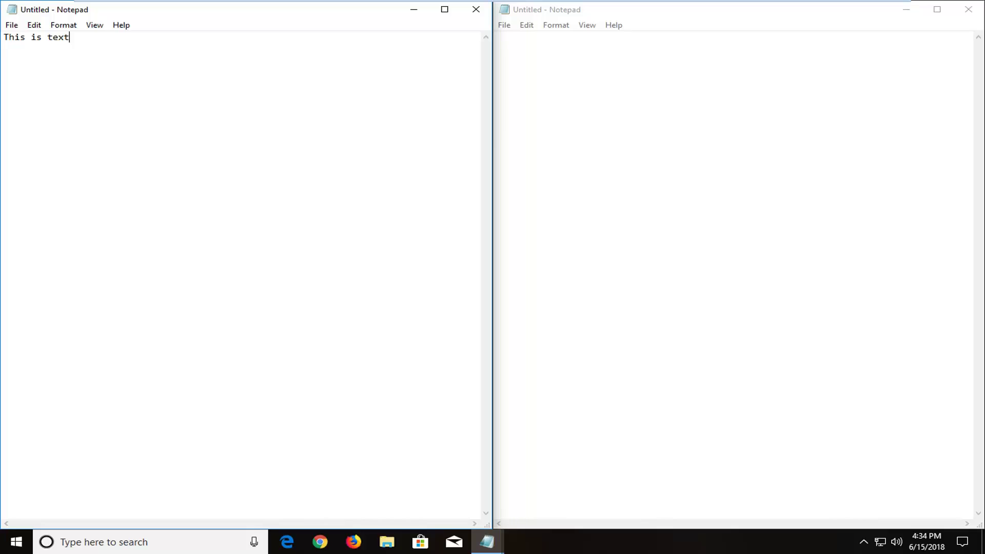
pyautogui.hotkey('alt', 'Tab')
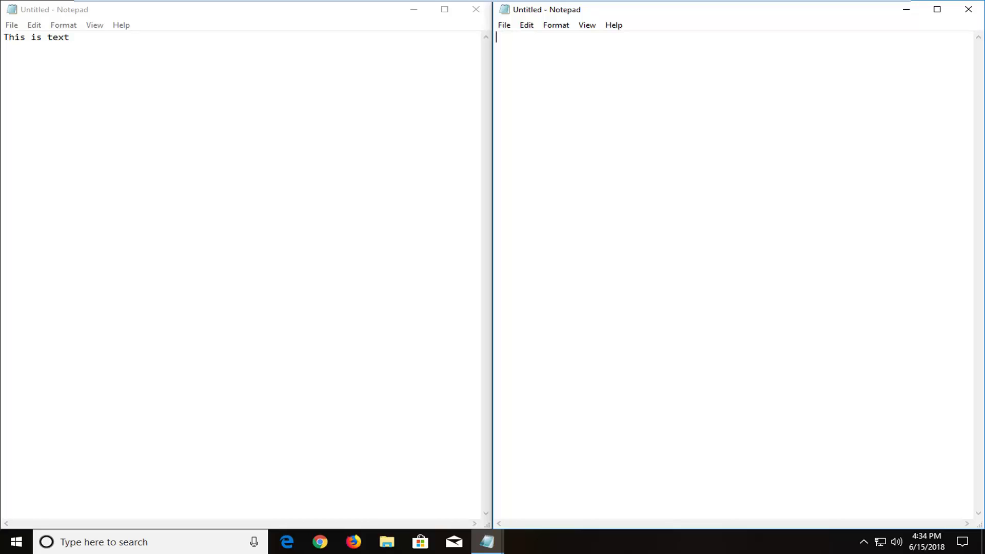
pyautogui.rightClick(231, 111)
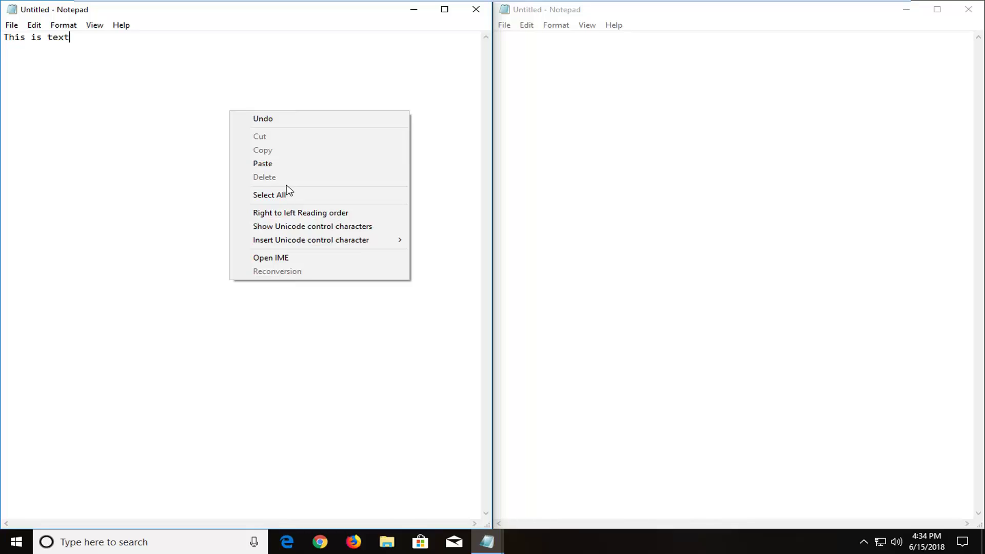
pyautogui.click(136, 139)
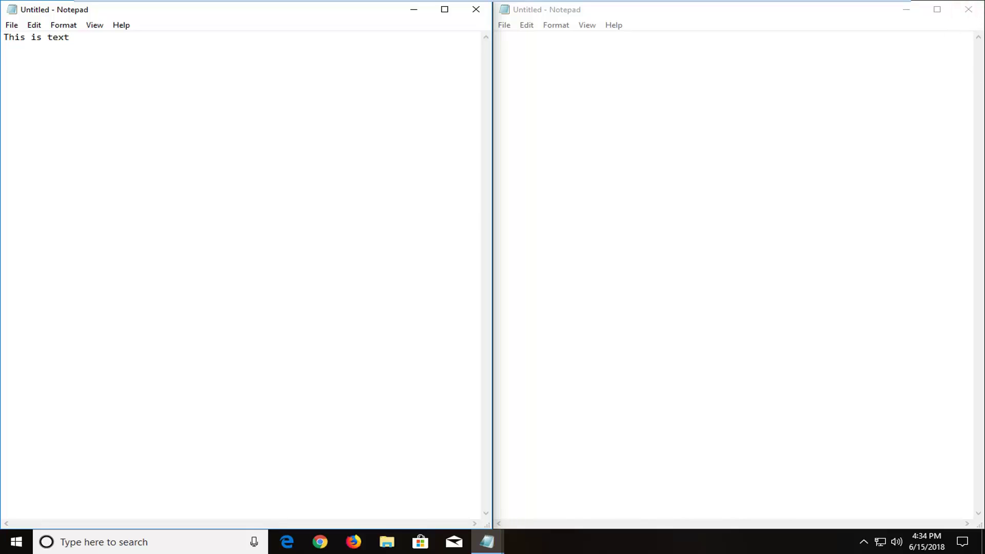
# Step: Close both Notepad windows without saving the text
pyautogui.click(968, 8)
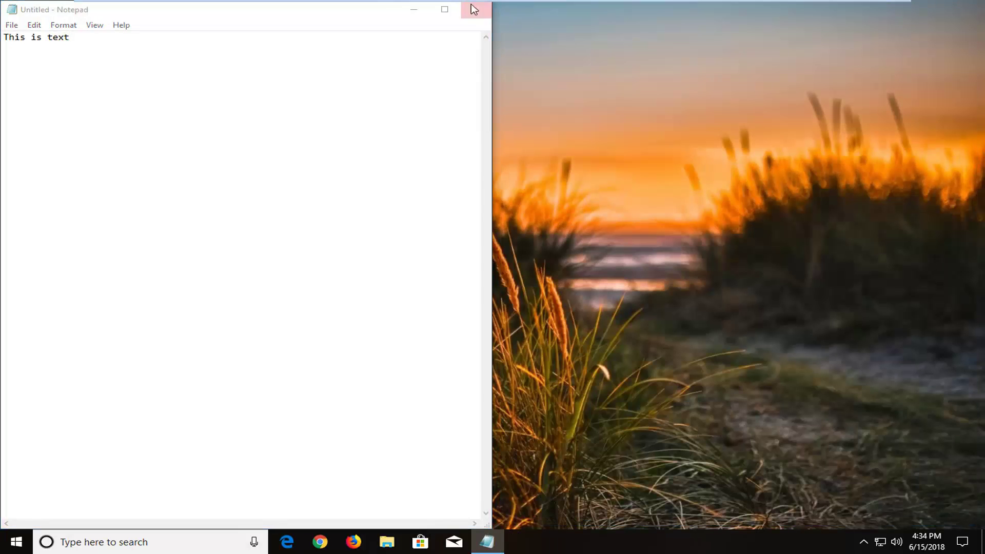
pyautogui.click(474, 9)
pyautogui.click(511, 273)
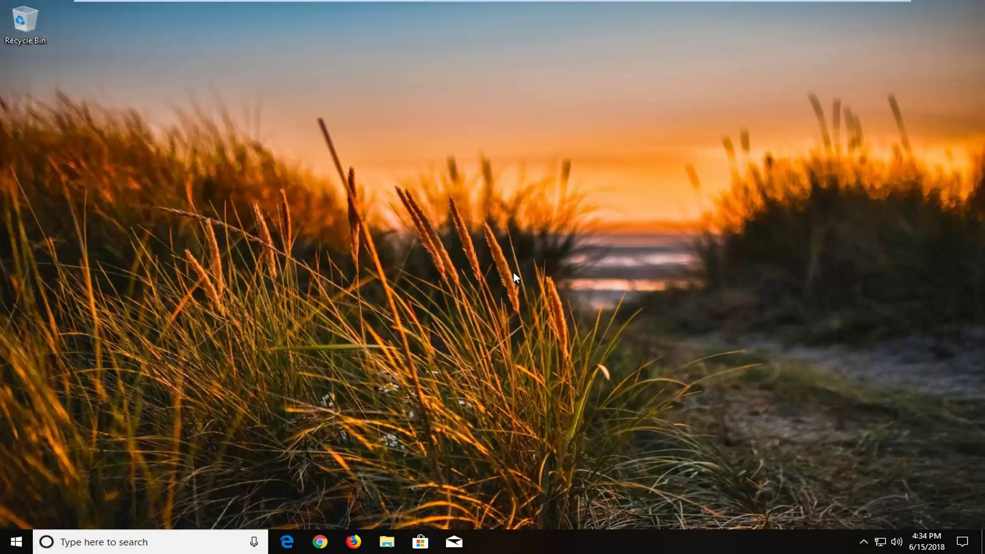